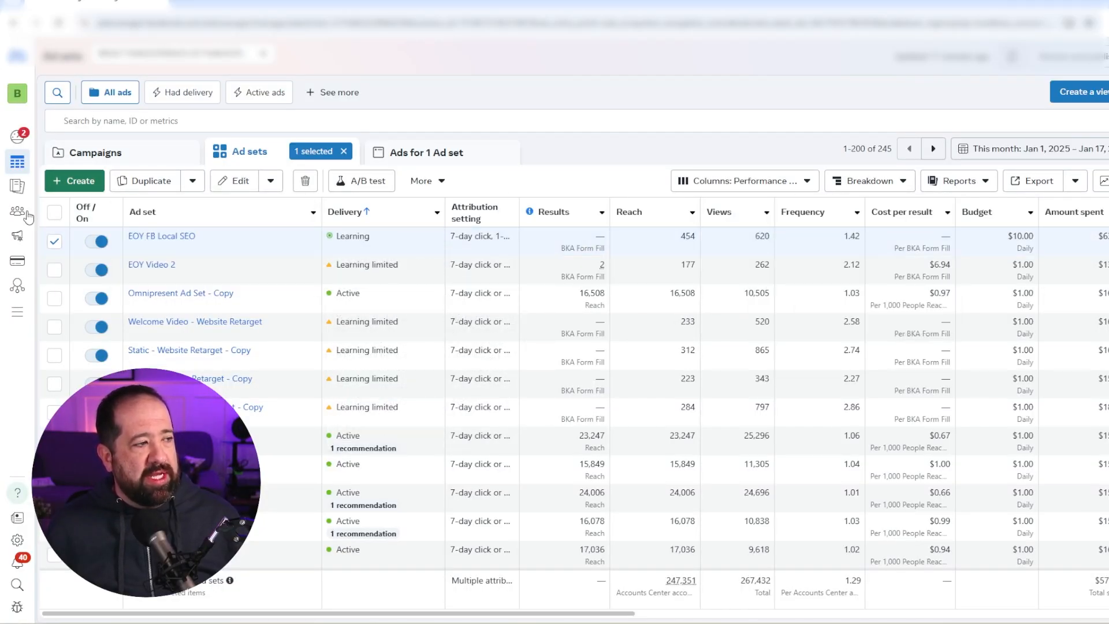
- Start a new custom audience in Audiences with Website as its source
mouse_move(24, 220)
click(35, 340)
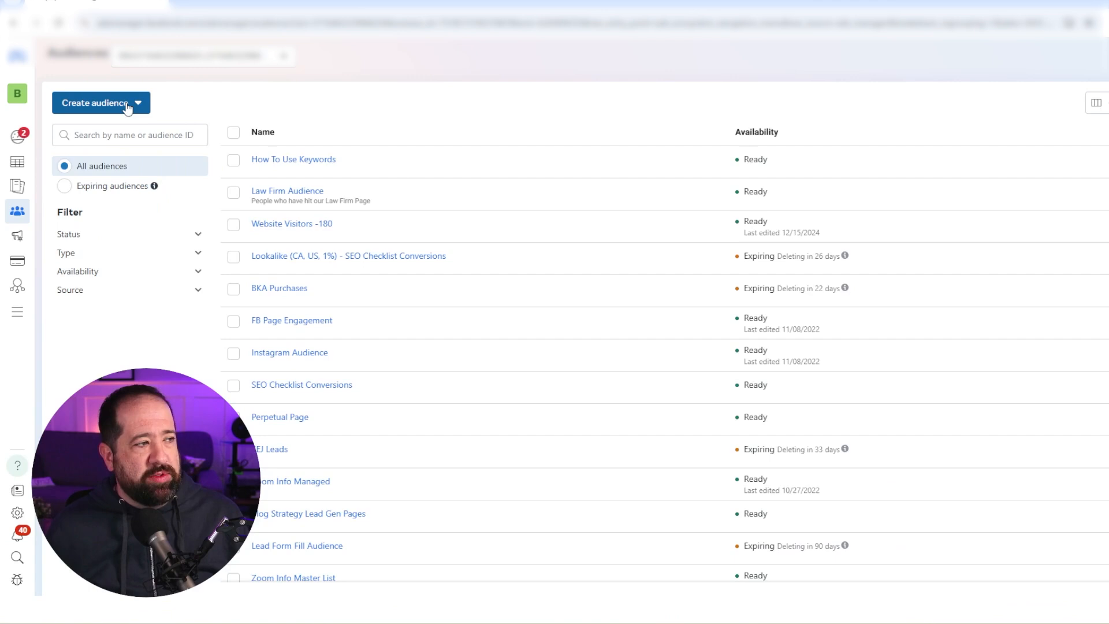
click(126, 108)
mouse_move(110, 140)
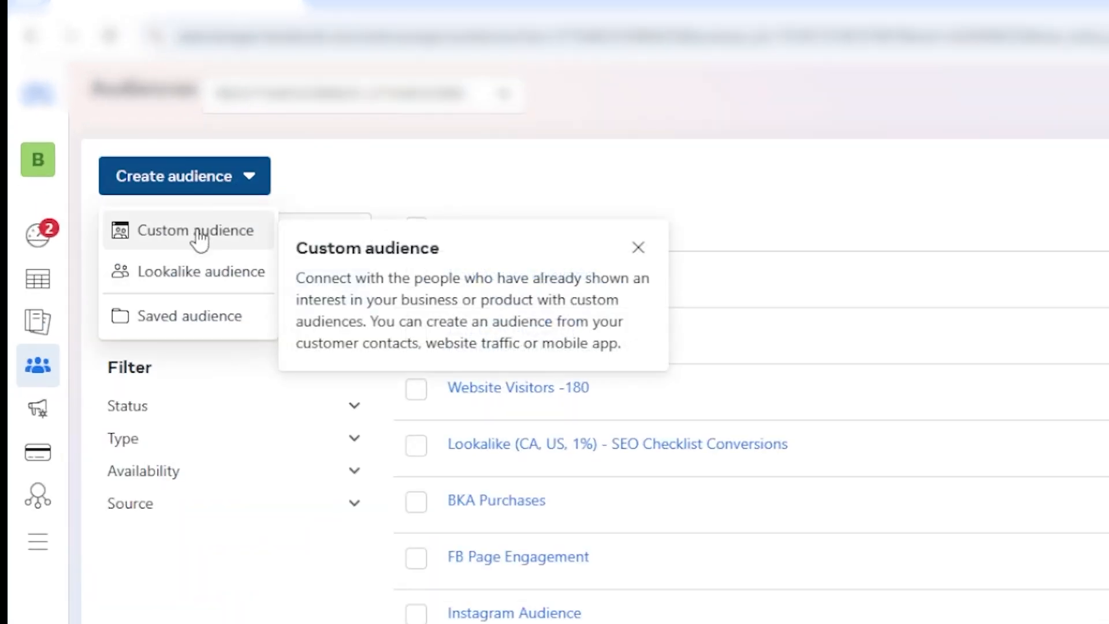
click(198, 234)
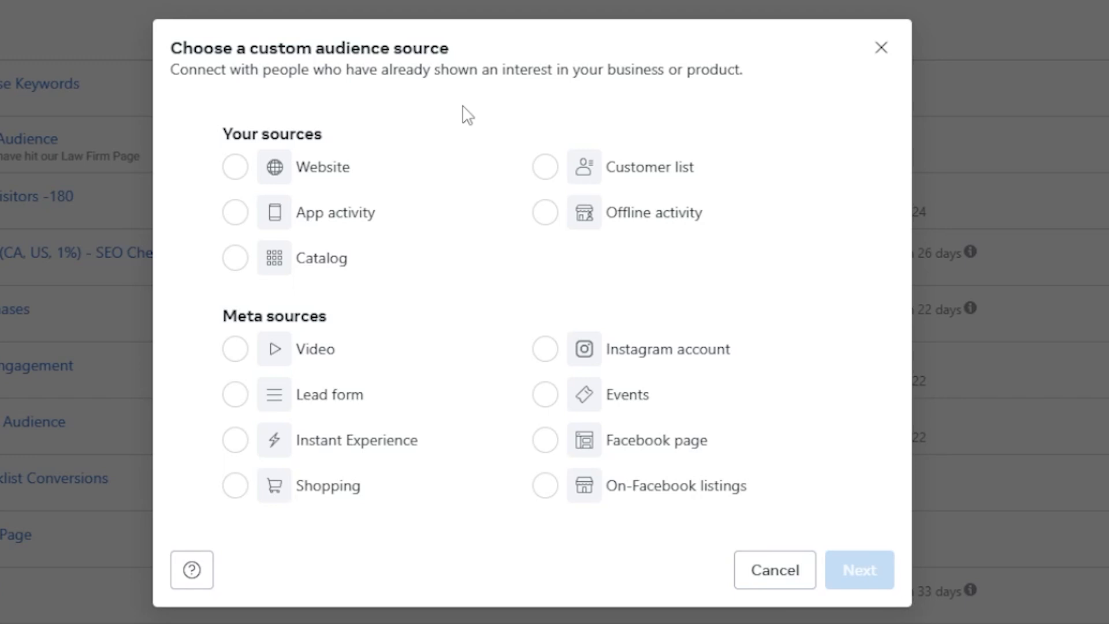
click(235, 170)
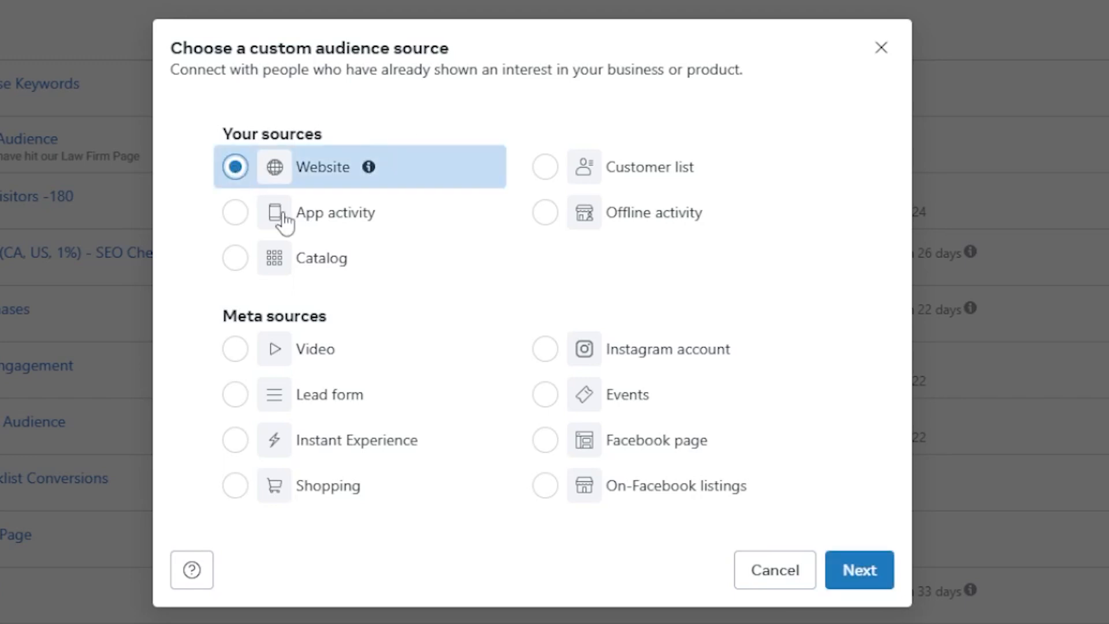
click(846, 580)
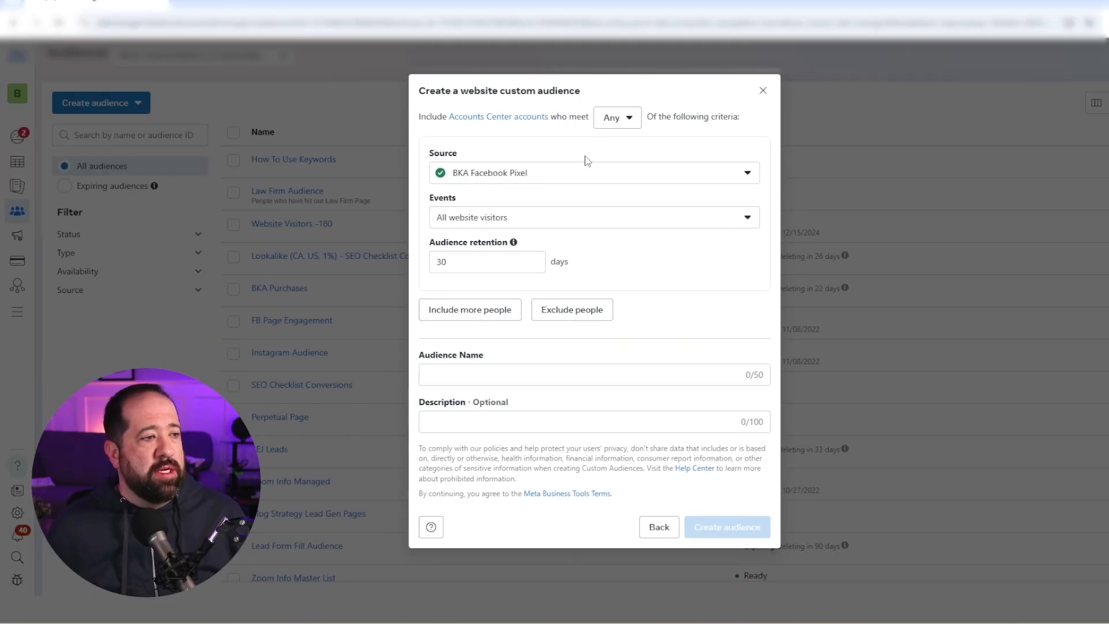
click(625, 223)
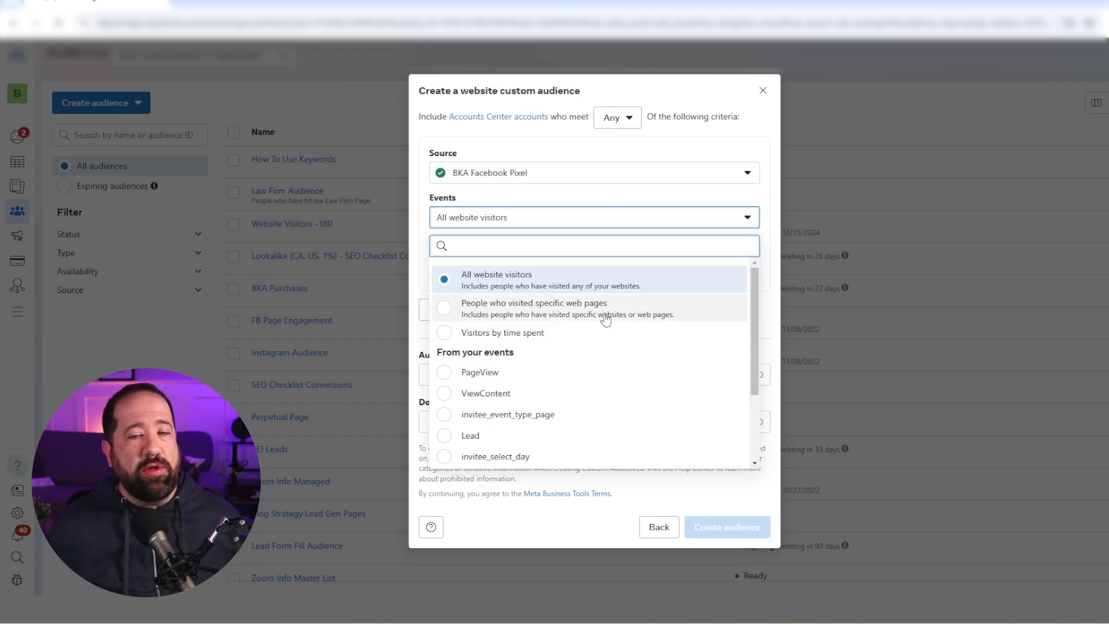
click(739, 134)
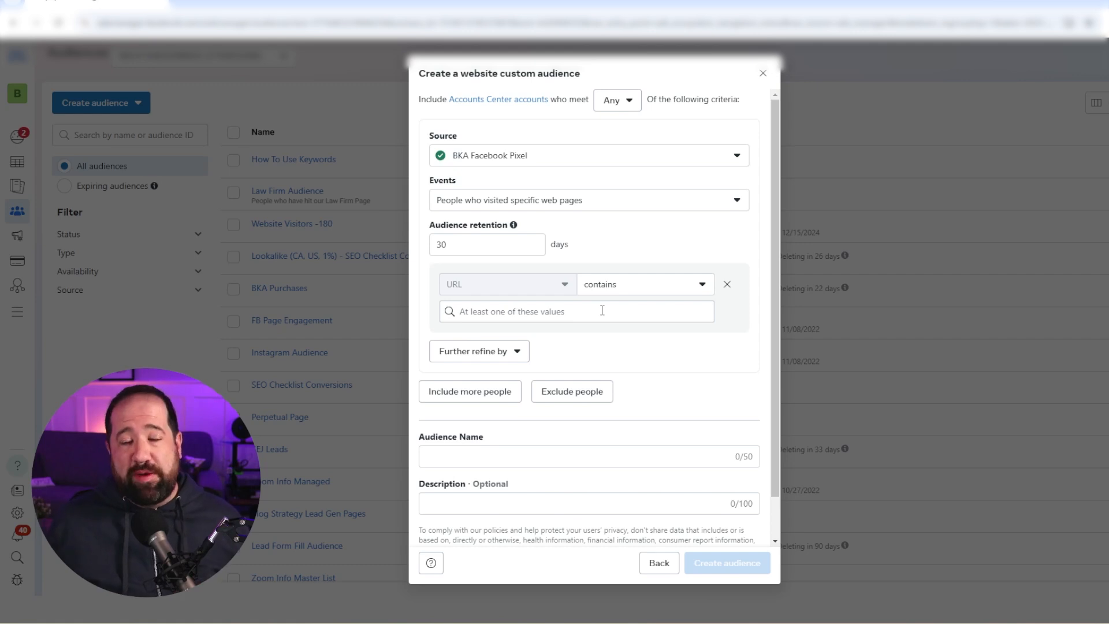
click(642, 206)
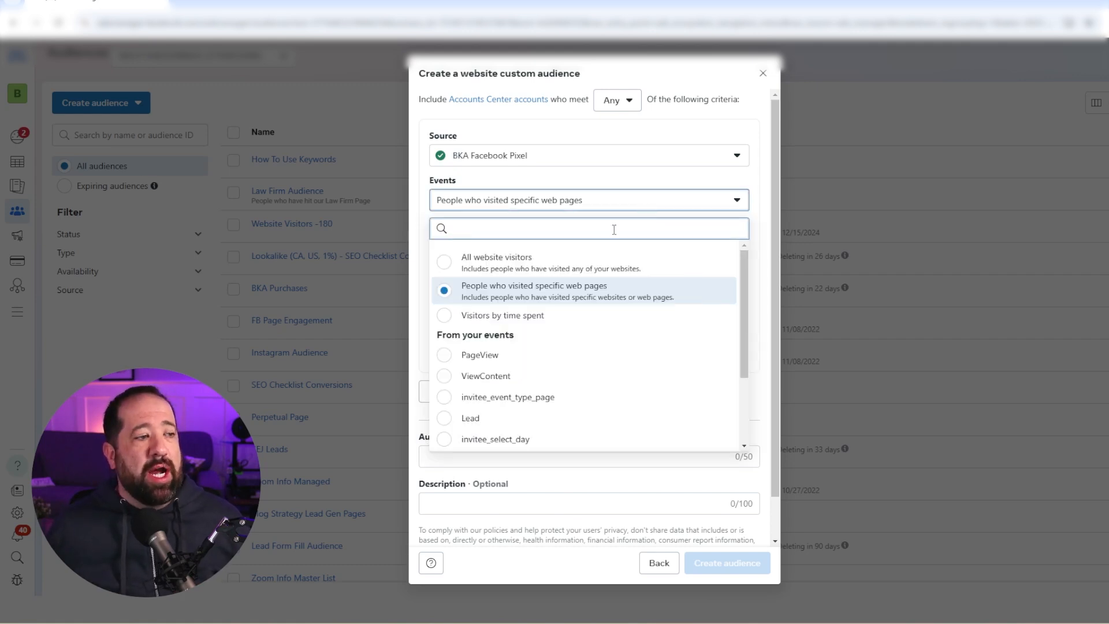
click(505, 266)
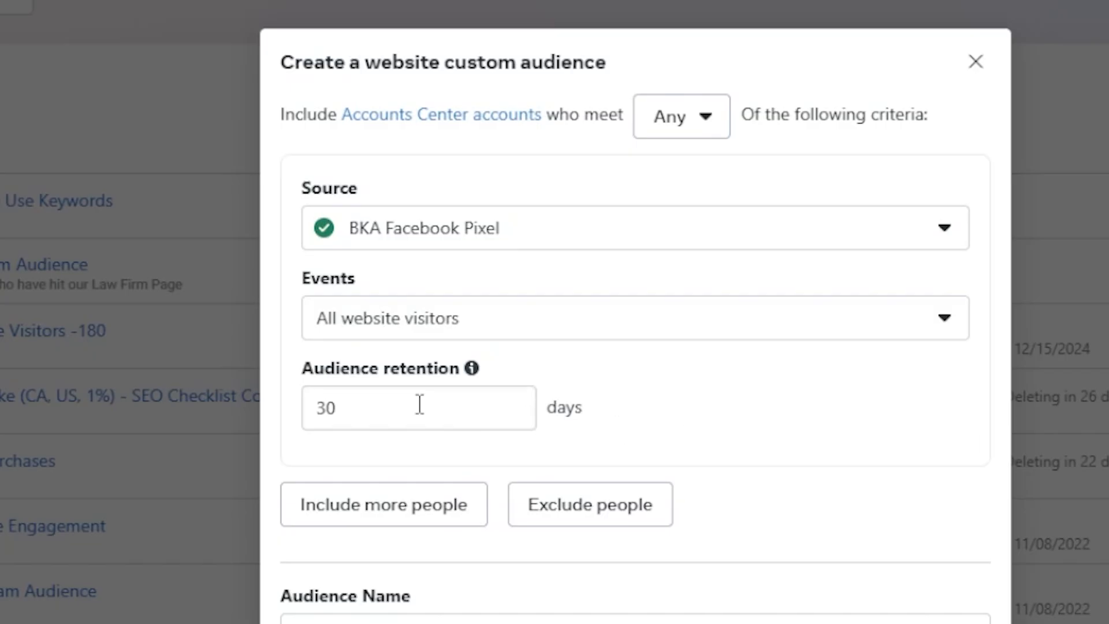
- Create the audience with a retention of 180 days under the name "Website visitors 180 days"
drag(390, 402, 314, 409)
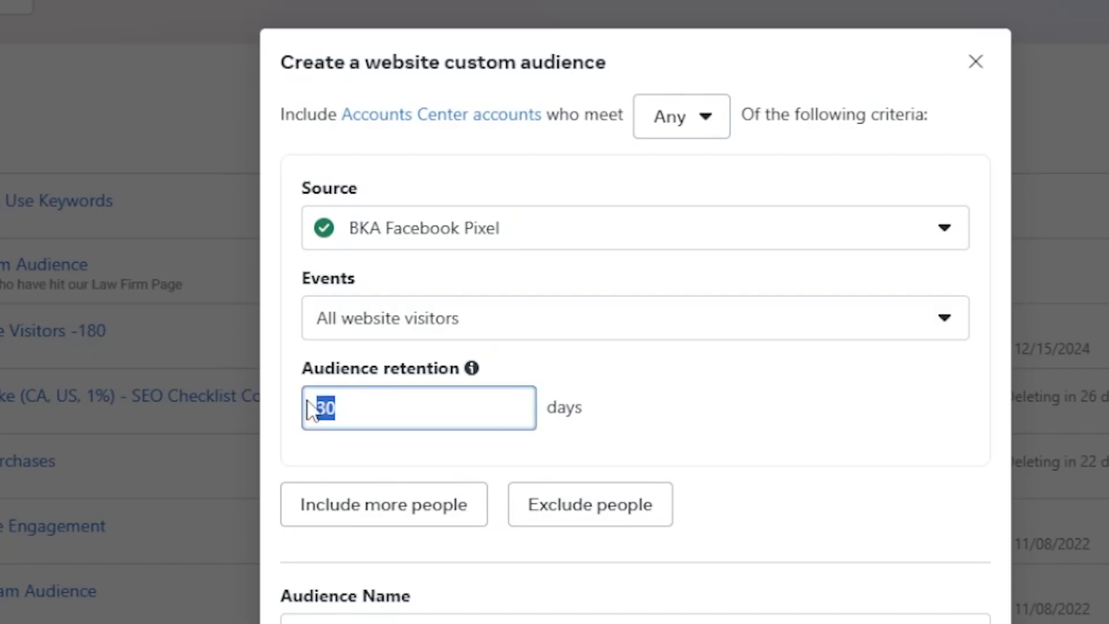
text(180)
click(712, 431)
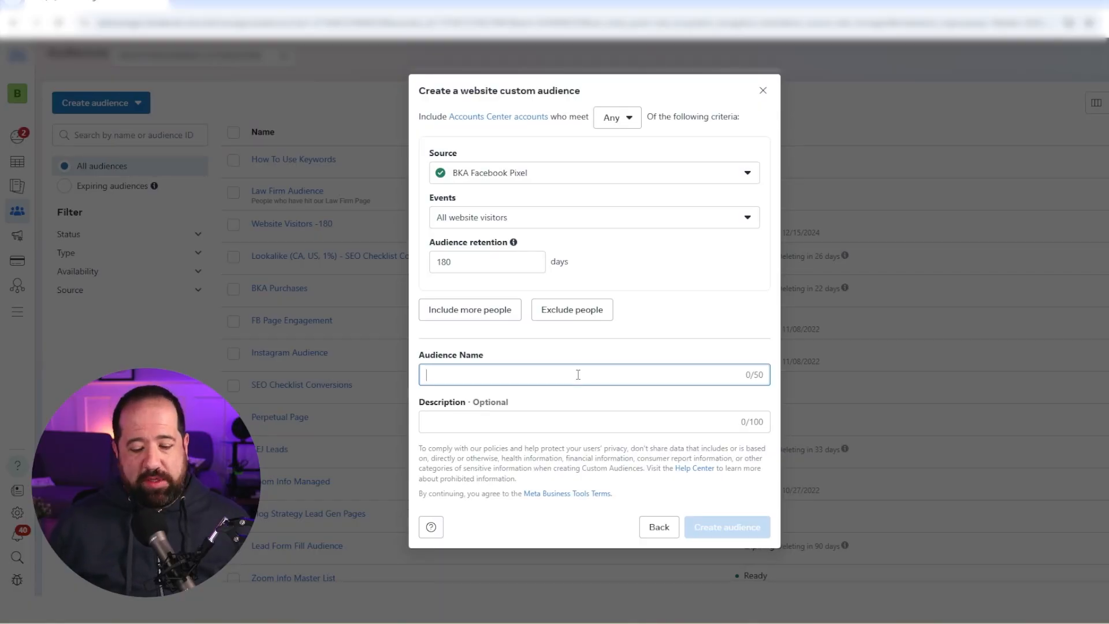
text(Website visit)
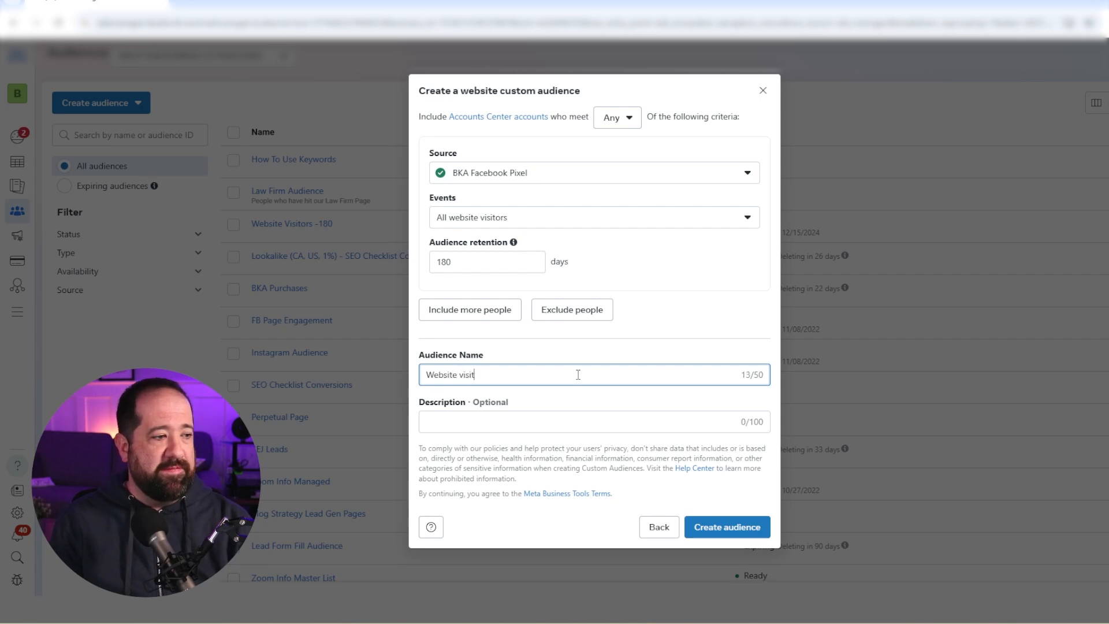
text(ors 180 days)
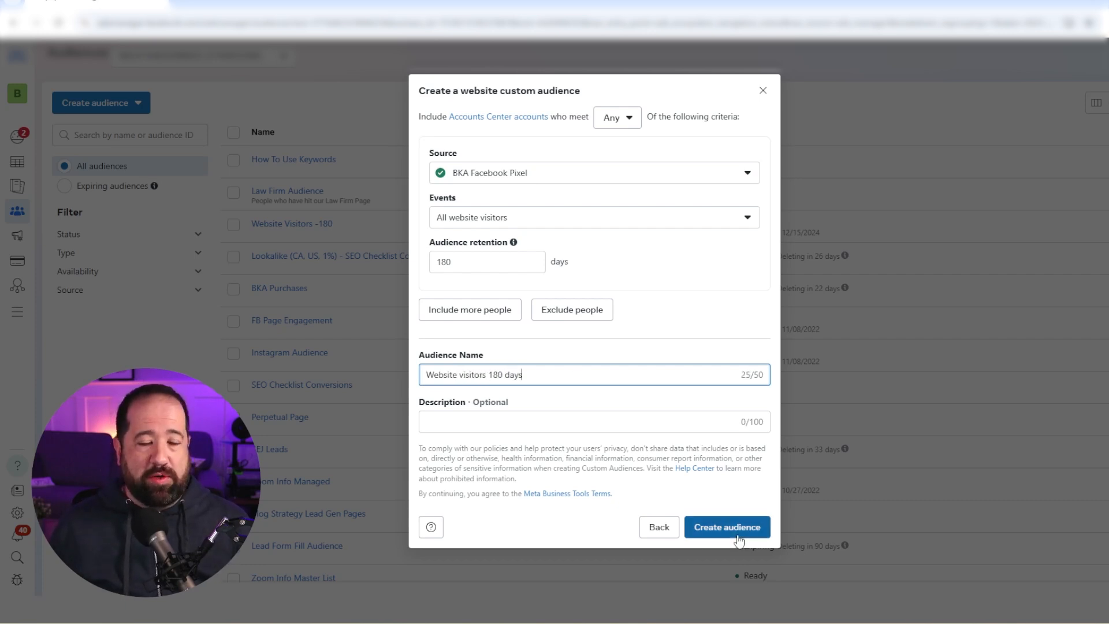
click(727, 528)
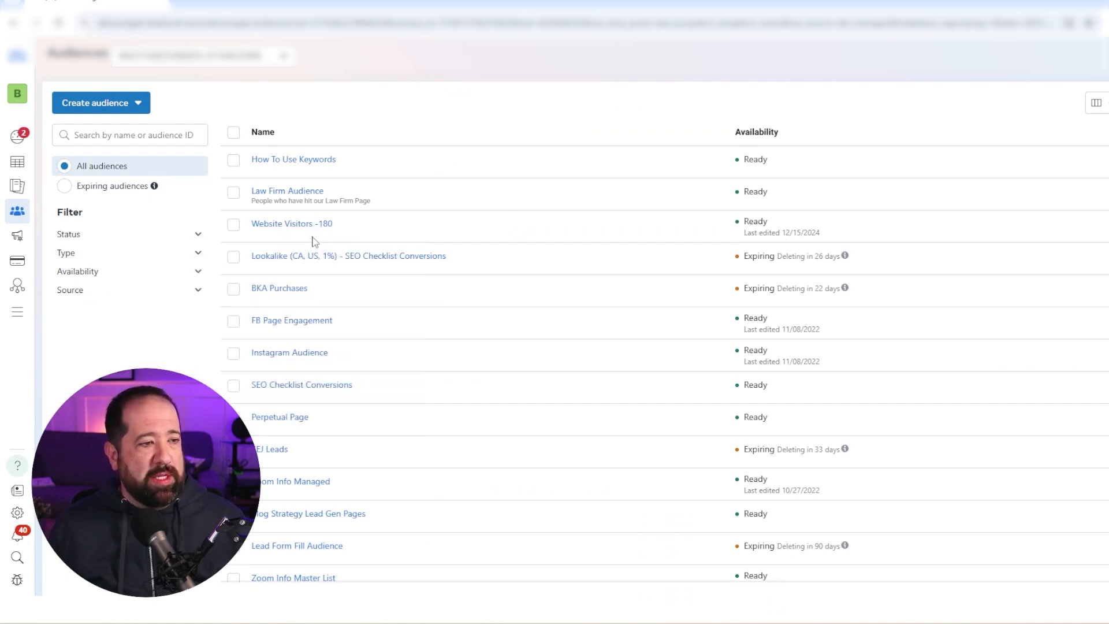
- Start a new campaign with the Sales objective and the manual sales campaign setup
mouse_move(314, 231)
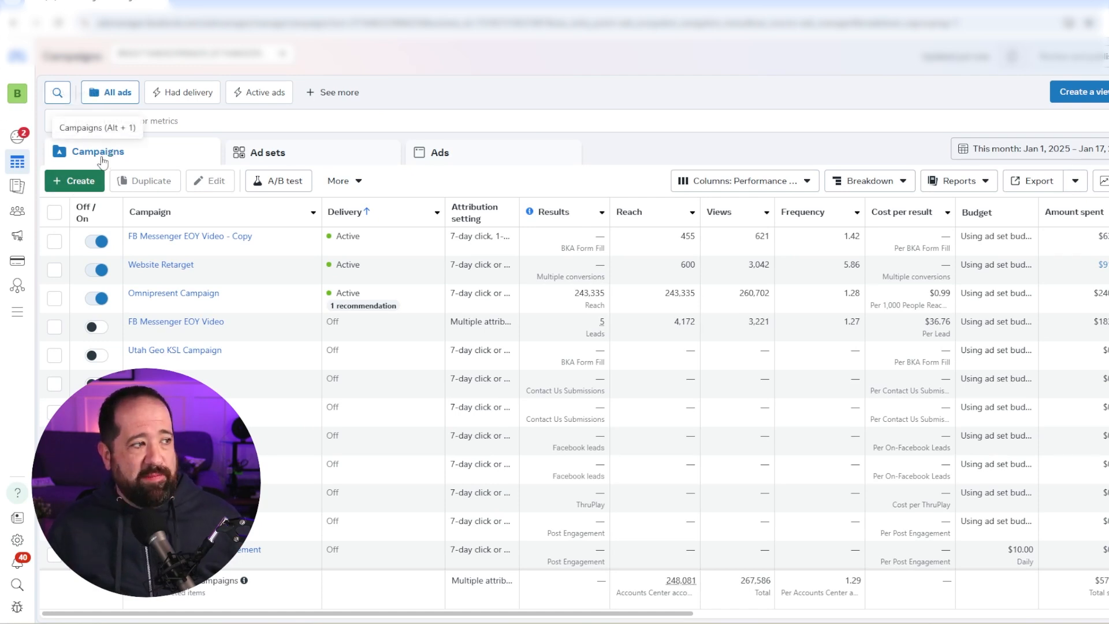
click(87, 183)
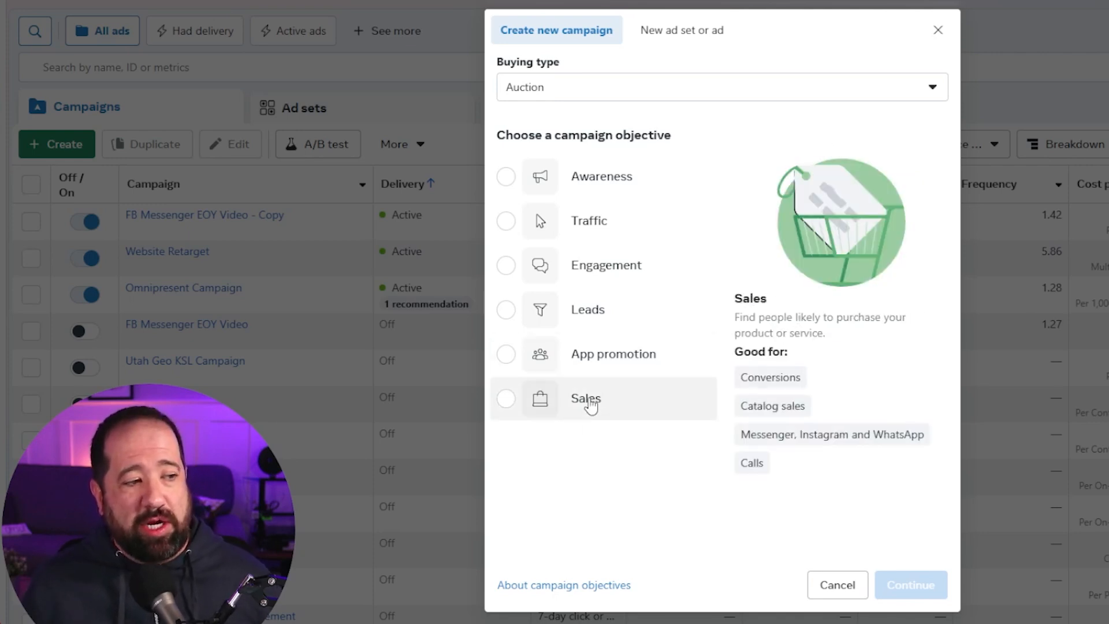
mouse_move(617, 402)
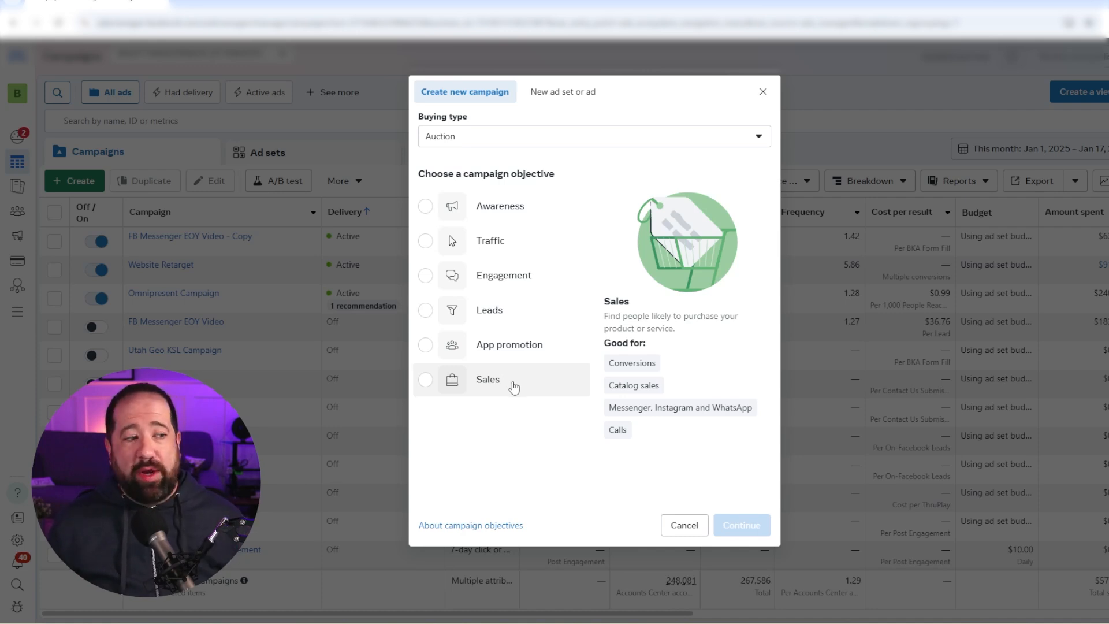
click(428, 380)
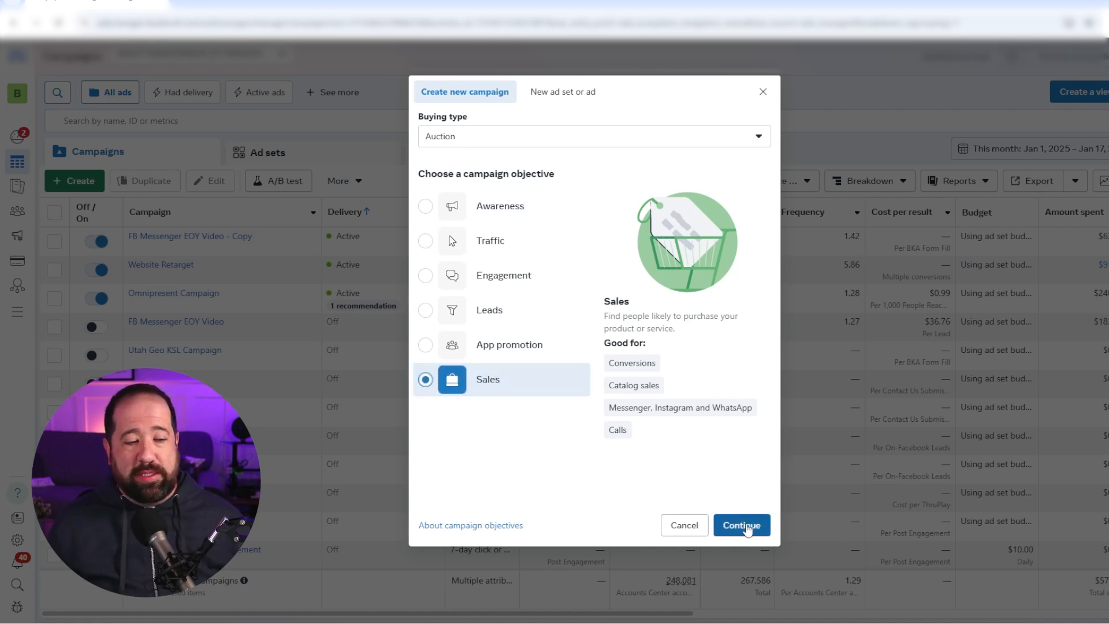
click(744, 527)
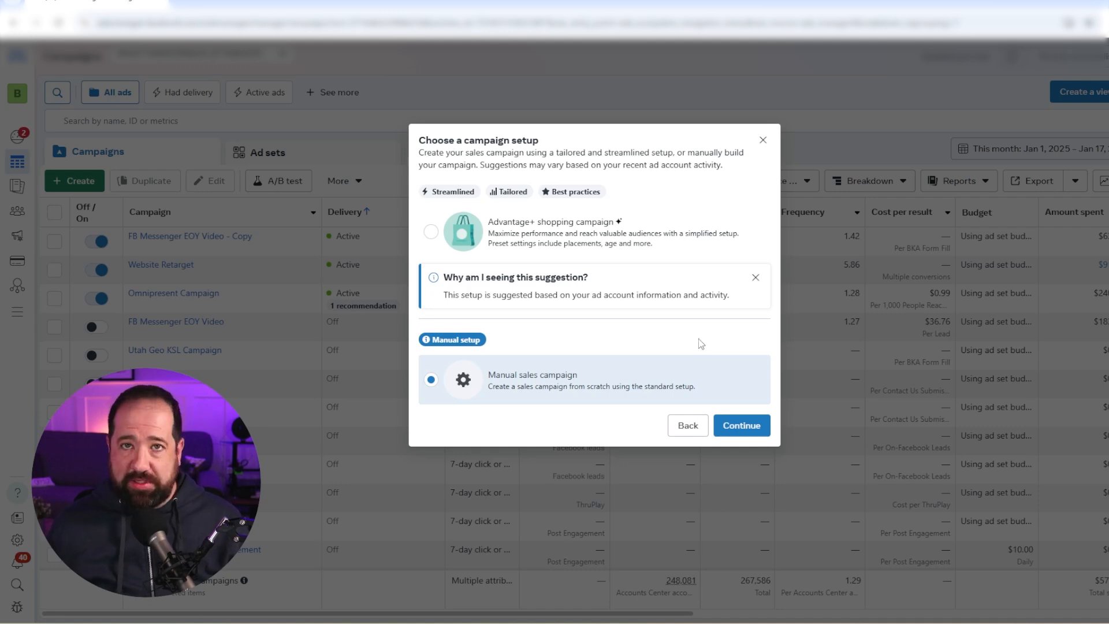
click(755, 426)
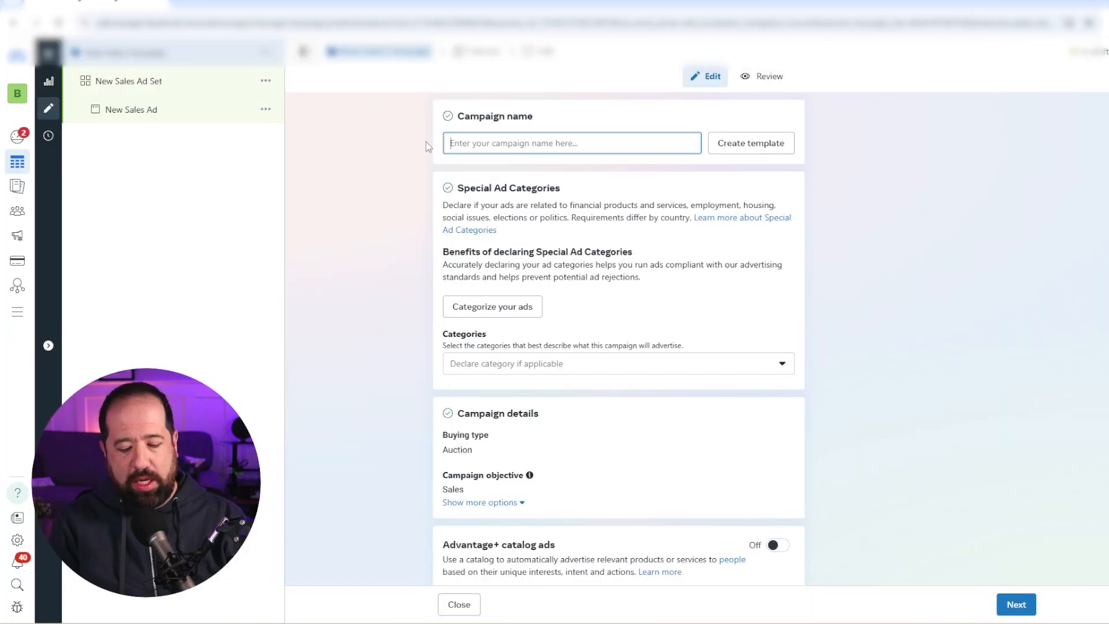
- Name the campaign "Website retarget" and continue to the ad set settings with the remaining campaign options left at their defaults
text(Website r)
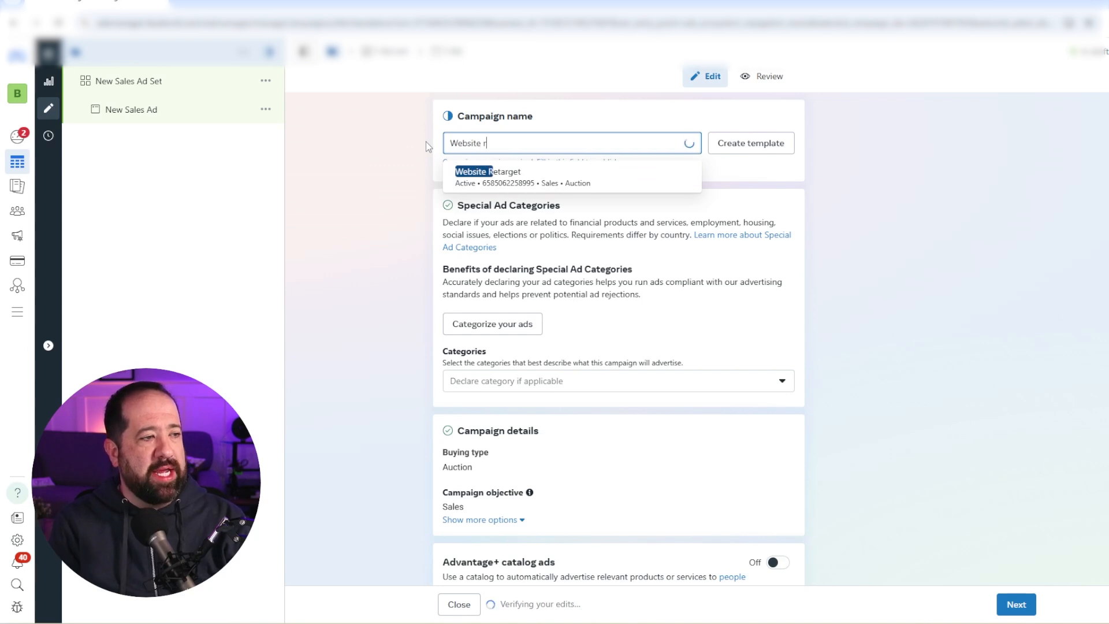
text(etar)
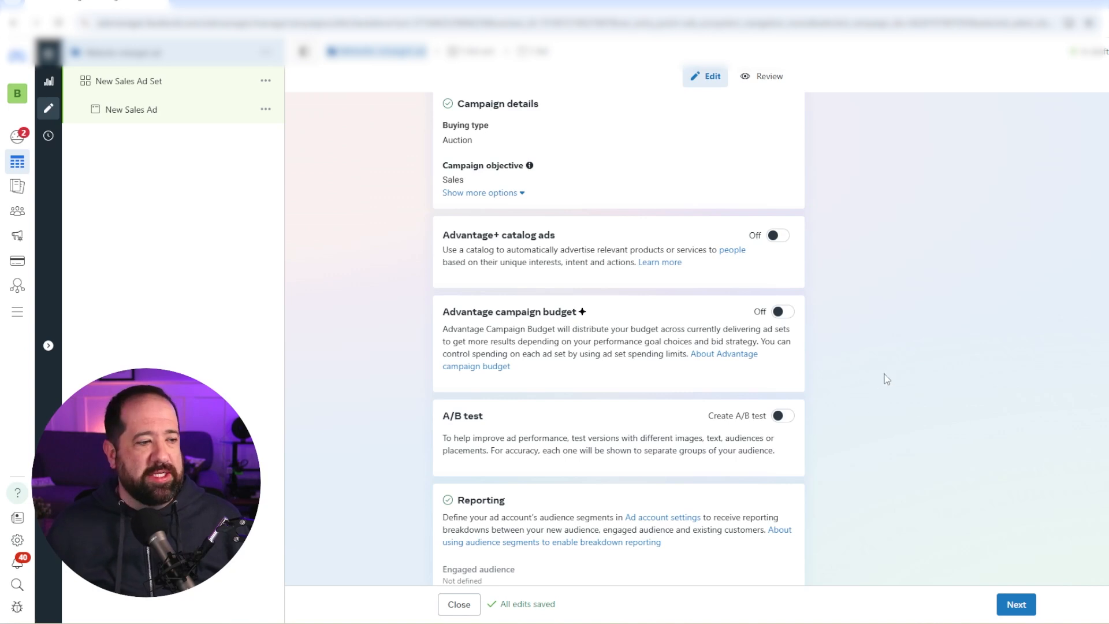
scroll(886, 378, down, 1)
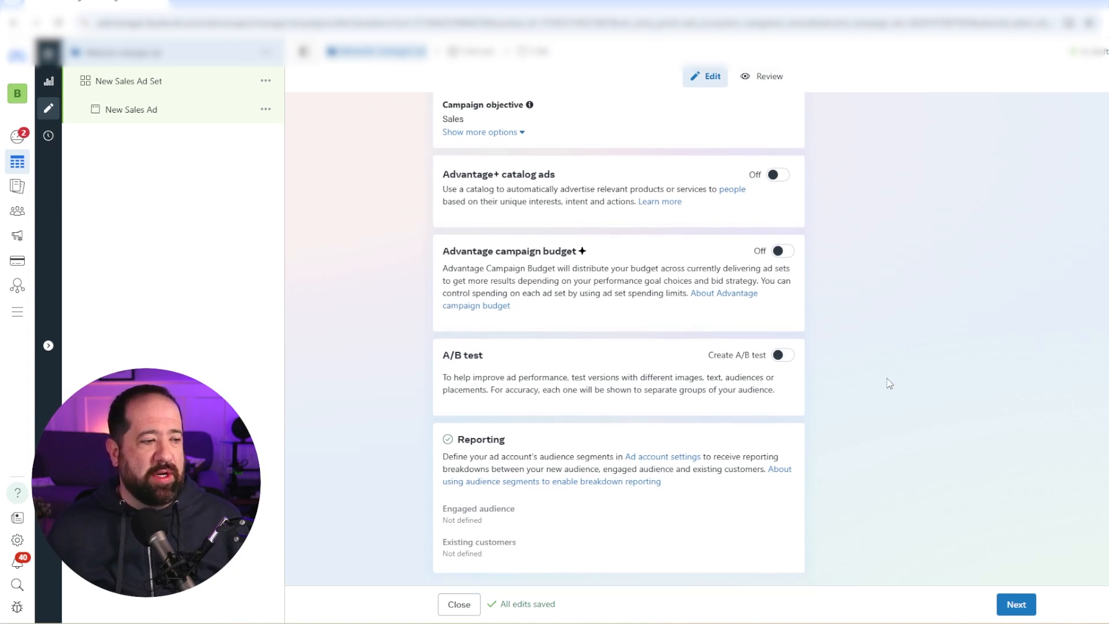
click(1016, 604)
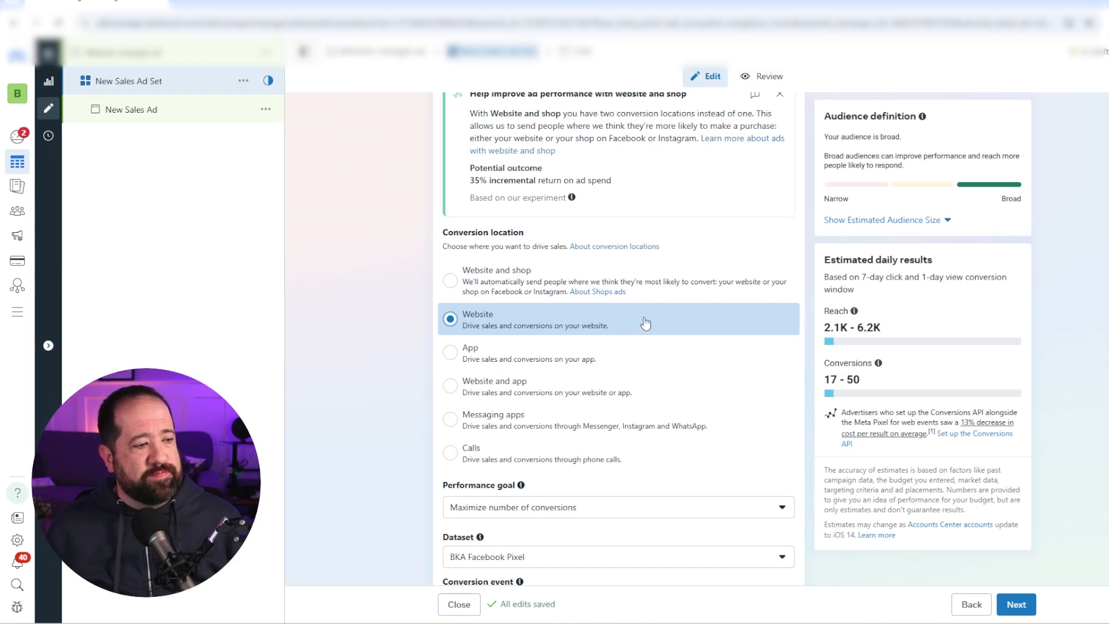
- Keep Maximize number of conversions as the ad set's performance goal and set its conversion event to BKA Form Fill
scroll(648, 322, down, 3)
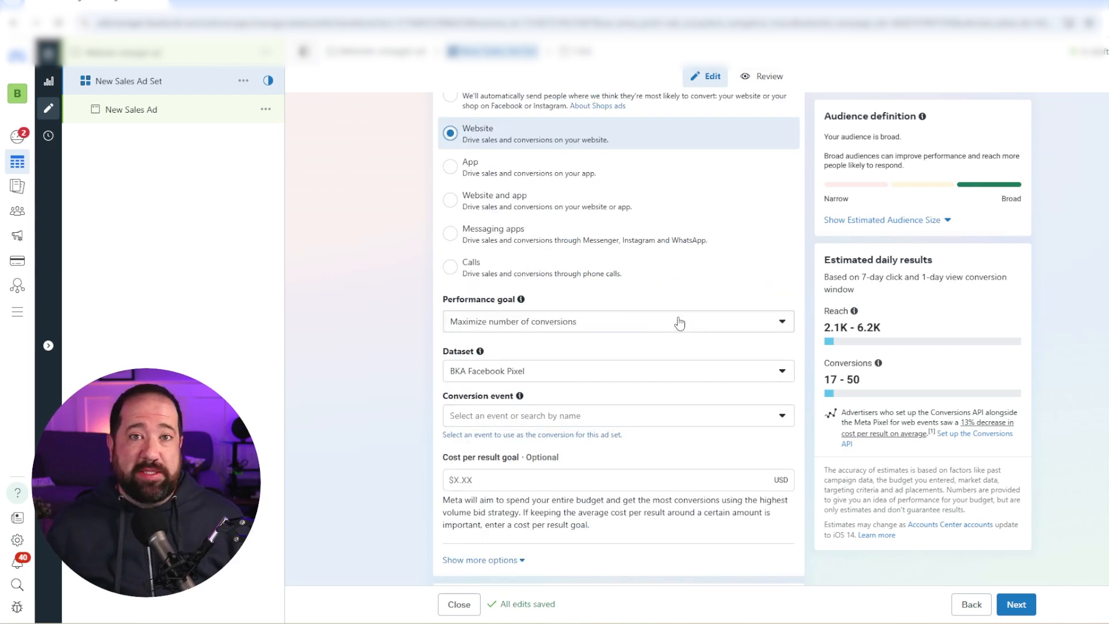
click(680, 322)
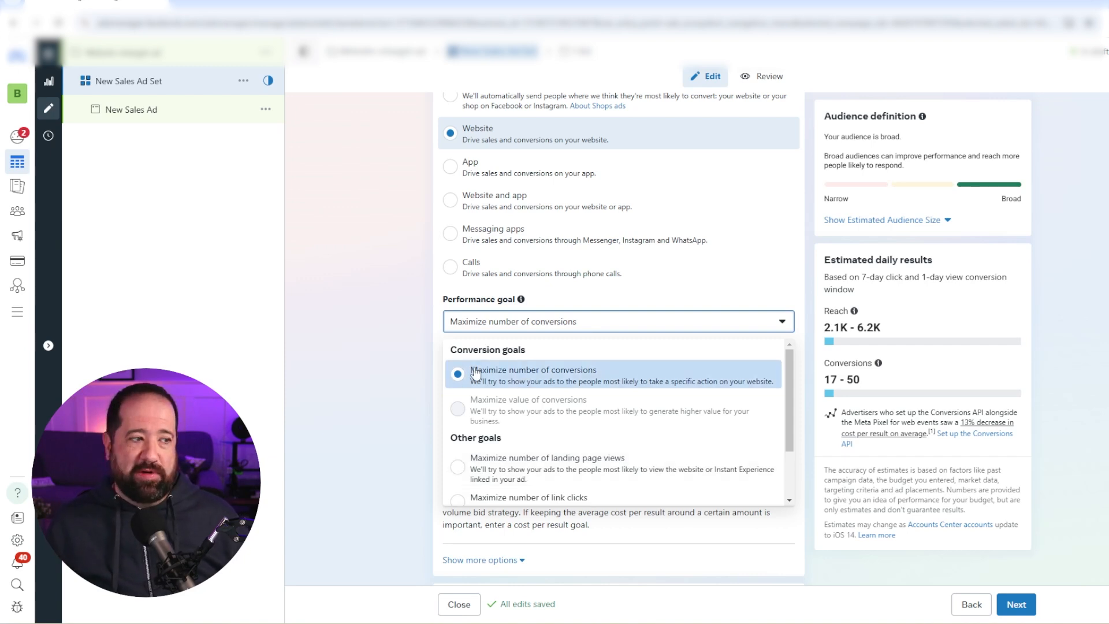
click(380, 381)
scroll(416, 391, up, 1)
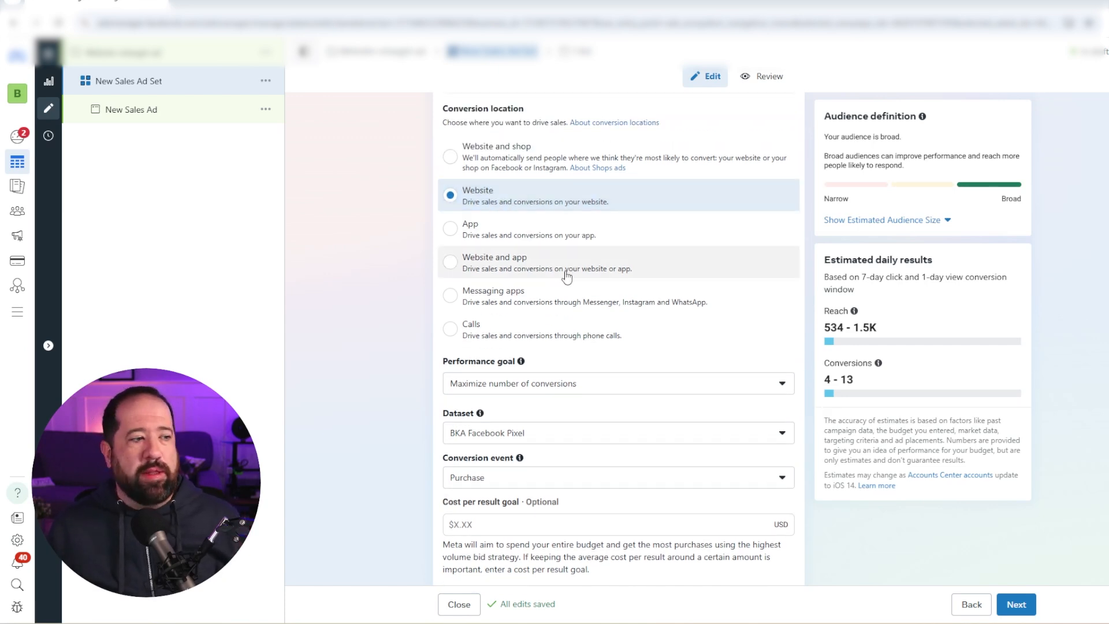
scroll(566, 279, down, 1)
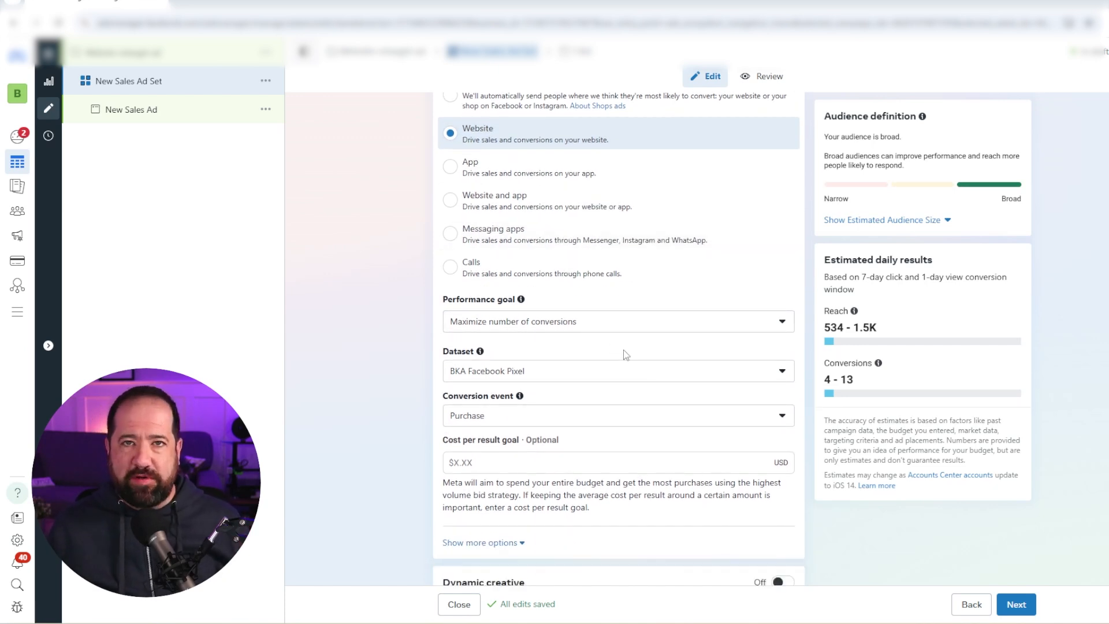
click(743, 419)
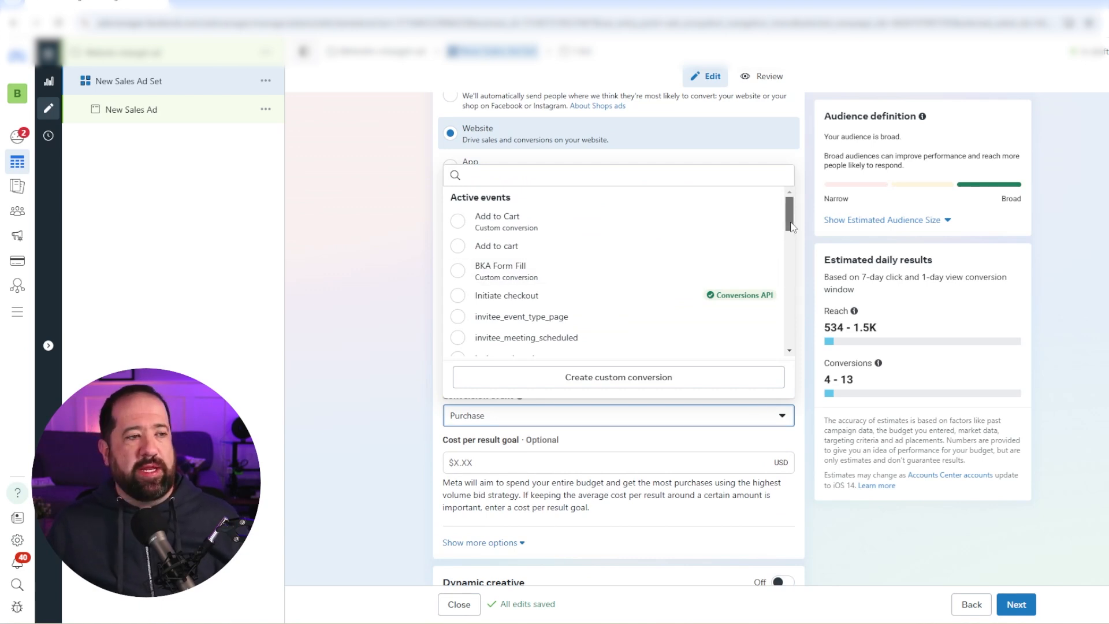
drag(791, 226, 792, 232)
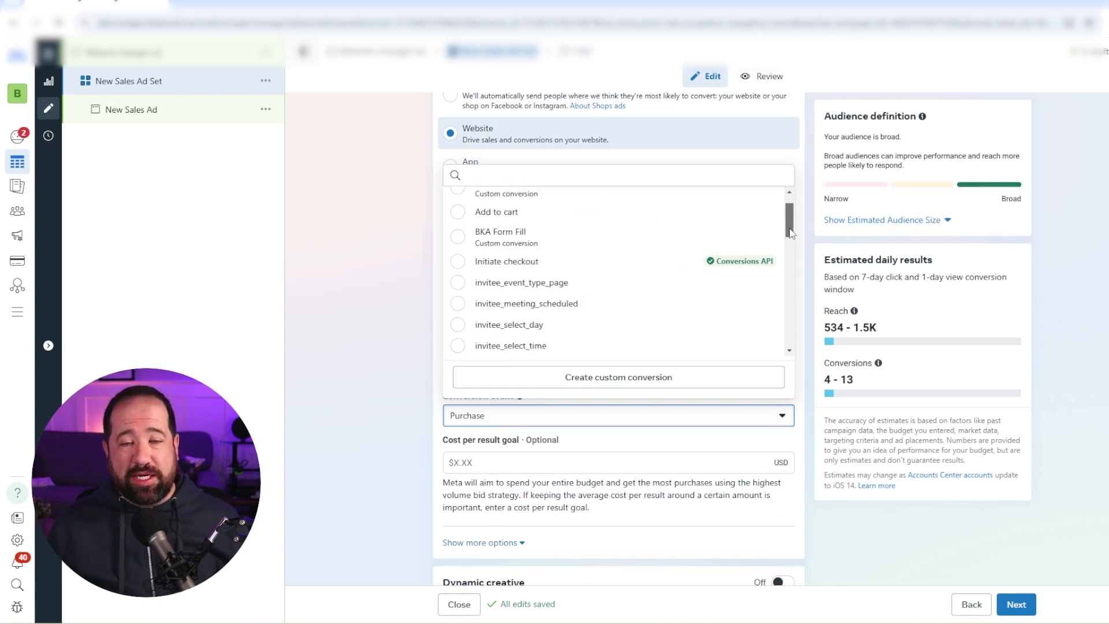
click(515, 237)
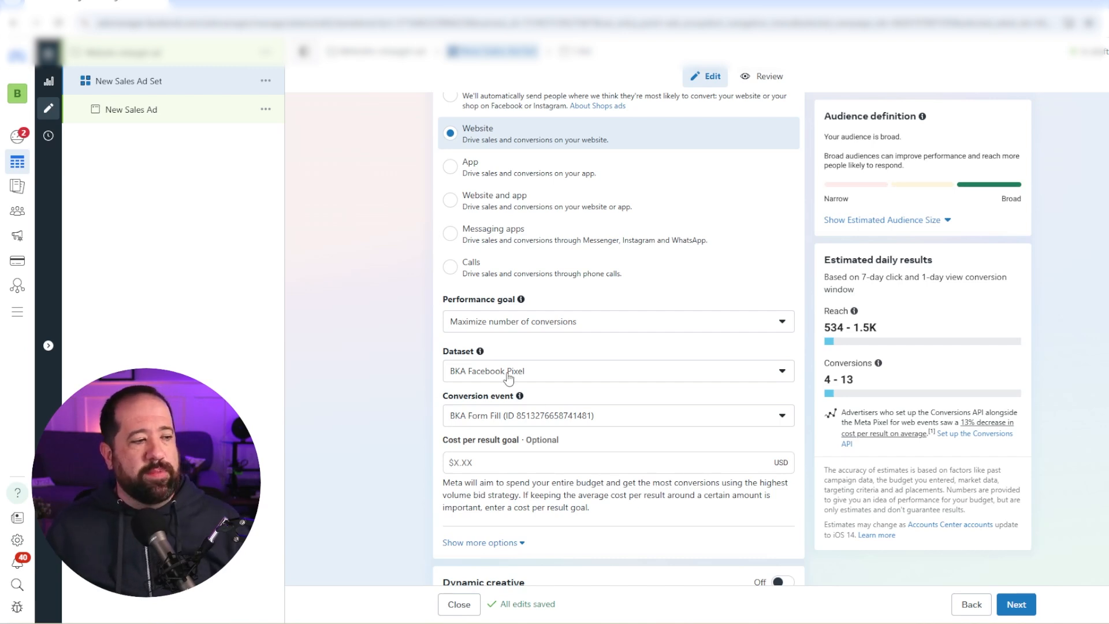
- Keep the ad set's daily budget at $5.00 and switch from Advantage+ audience to the original audience options
scroll(509, 377, down, 8)
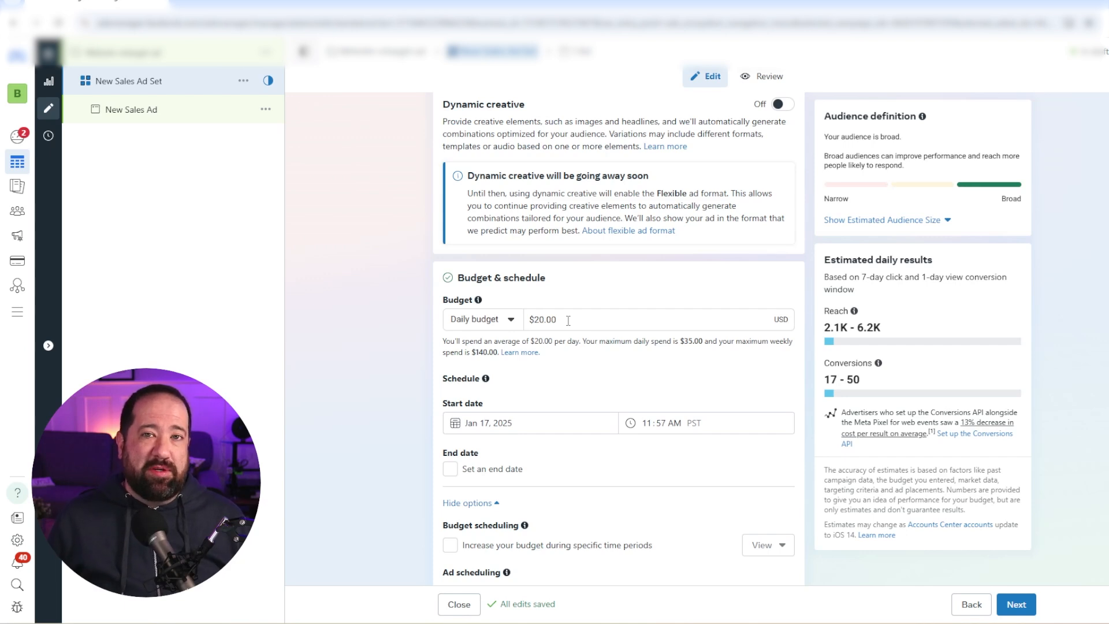
scroll(569, 320, up, 6)
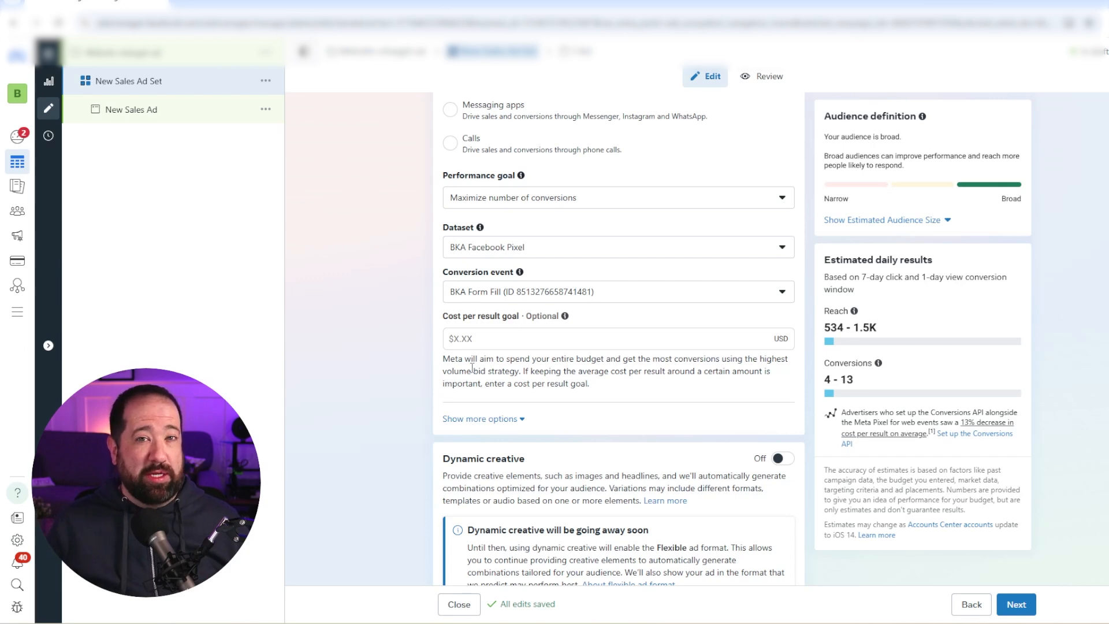
scroll(614, 355, down, 10)
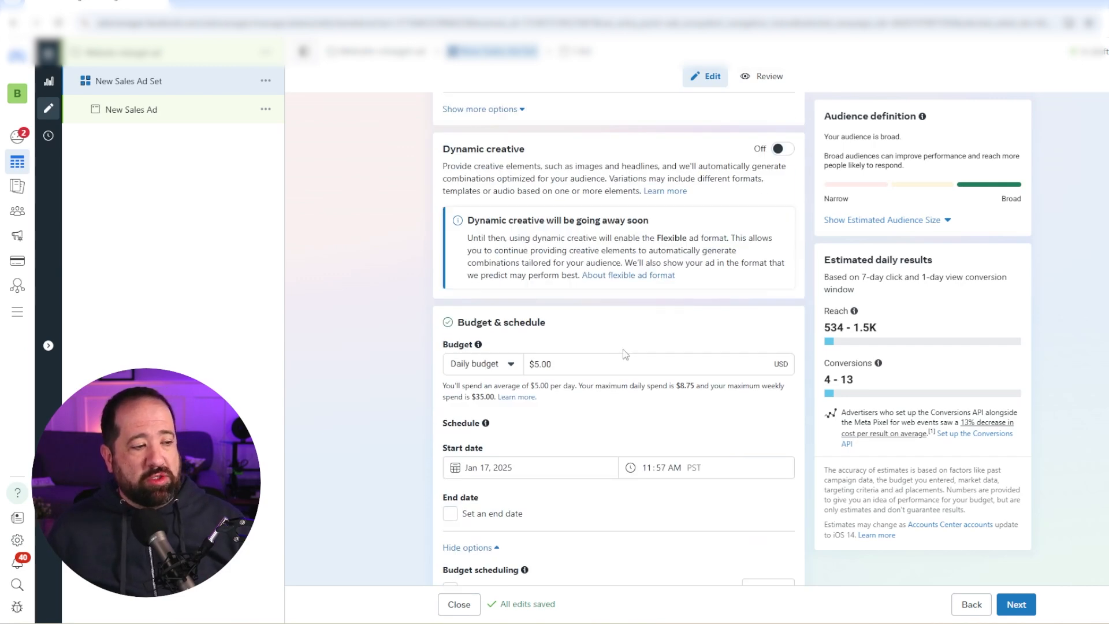
scroll(613, 355, down, 8)
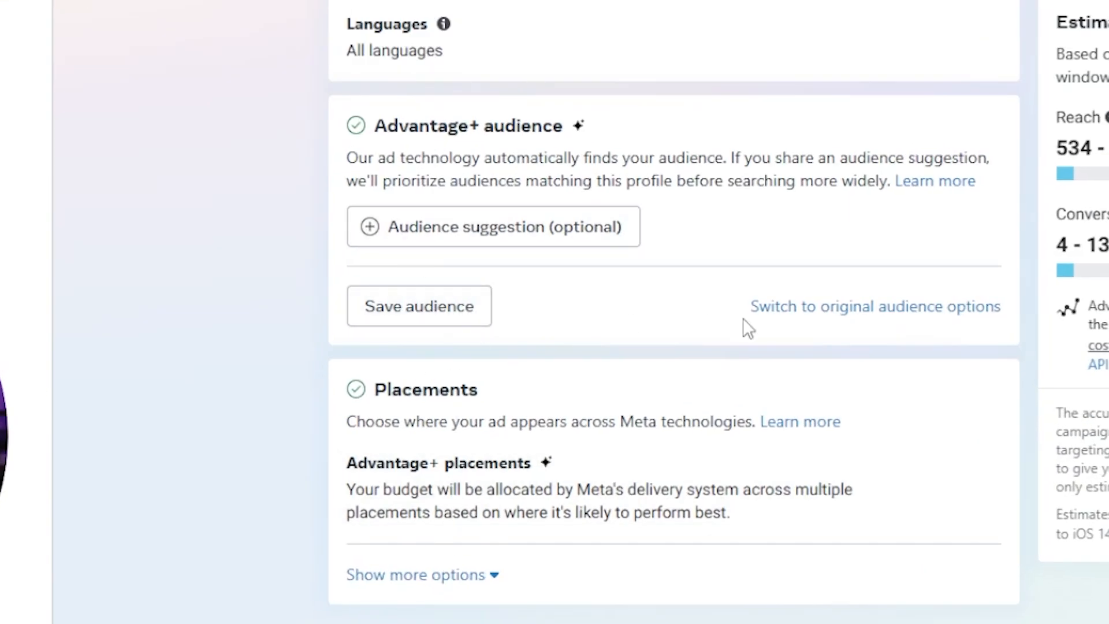
click(823, 313)
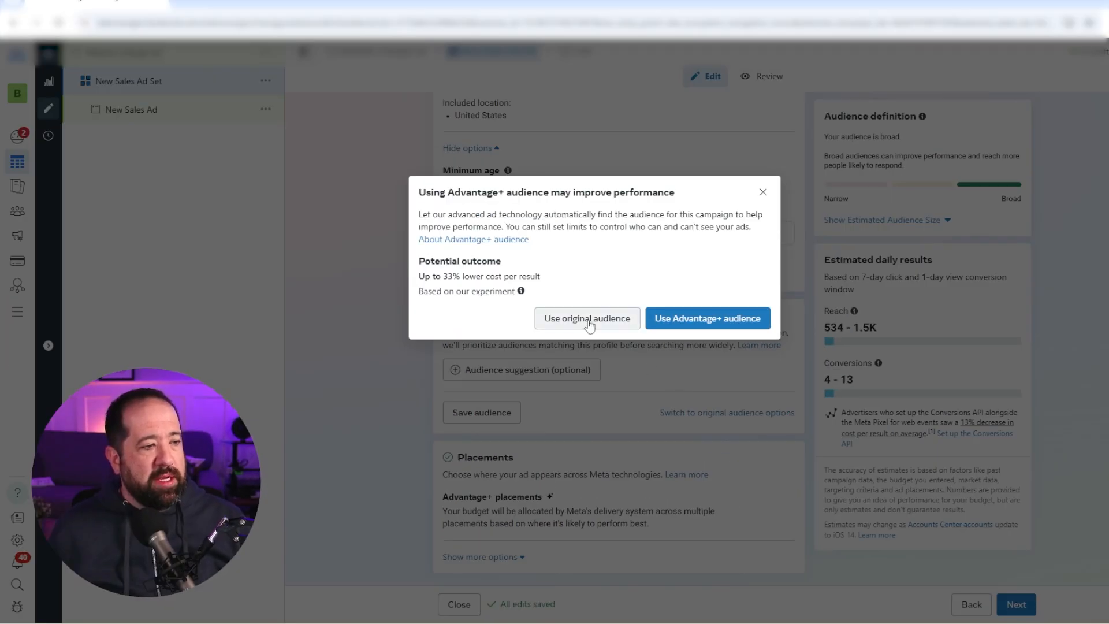
click(588, 319)
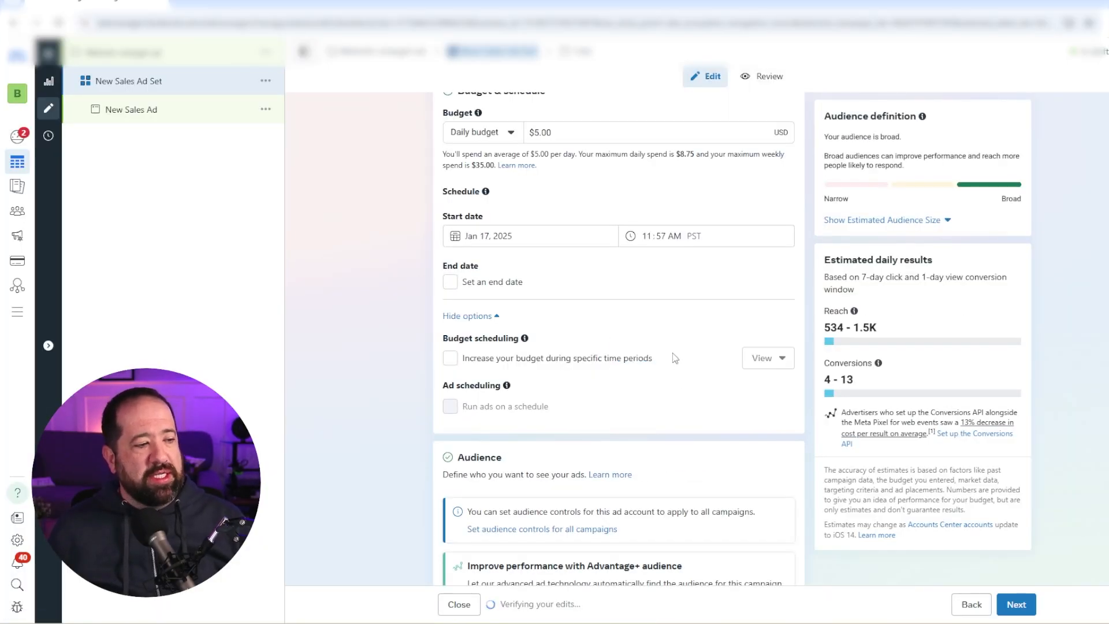
- Search the existing custom audiences for "website" and include Website Visitors -180 in the ad set's audience
scroll(676, 358, down, 3)
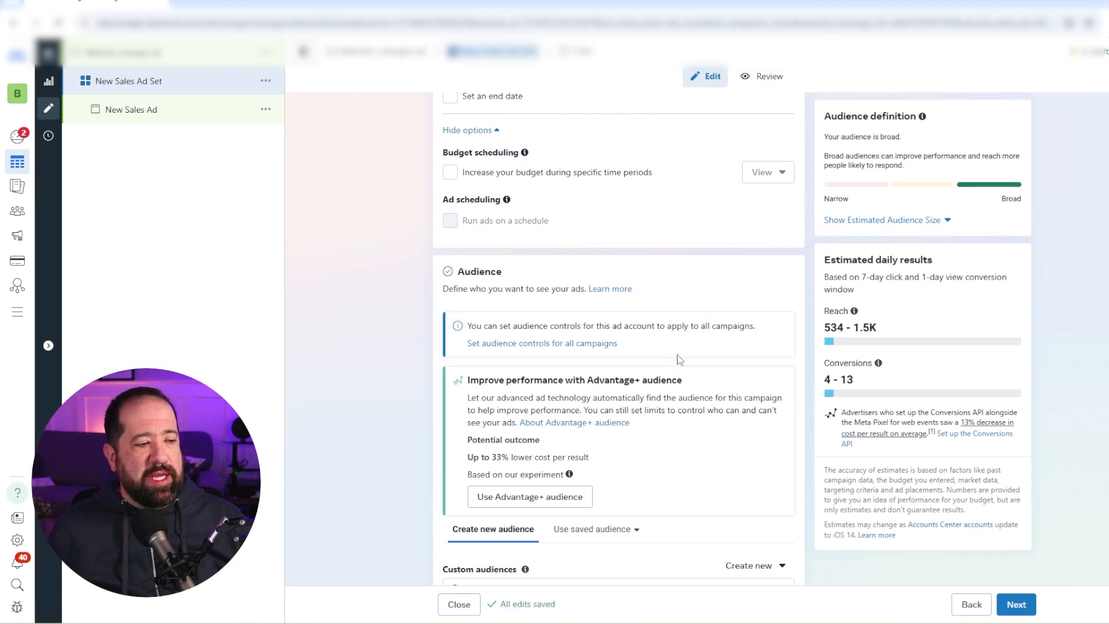
scroll(680, 360, down, 5)
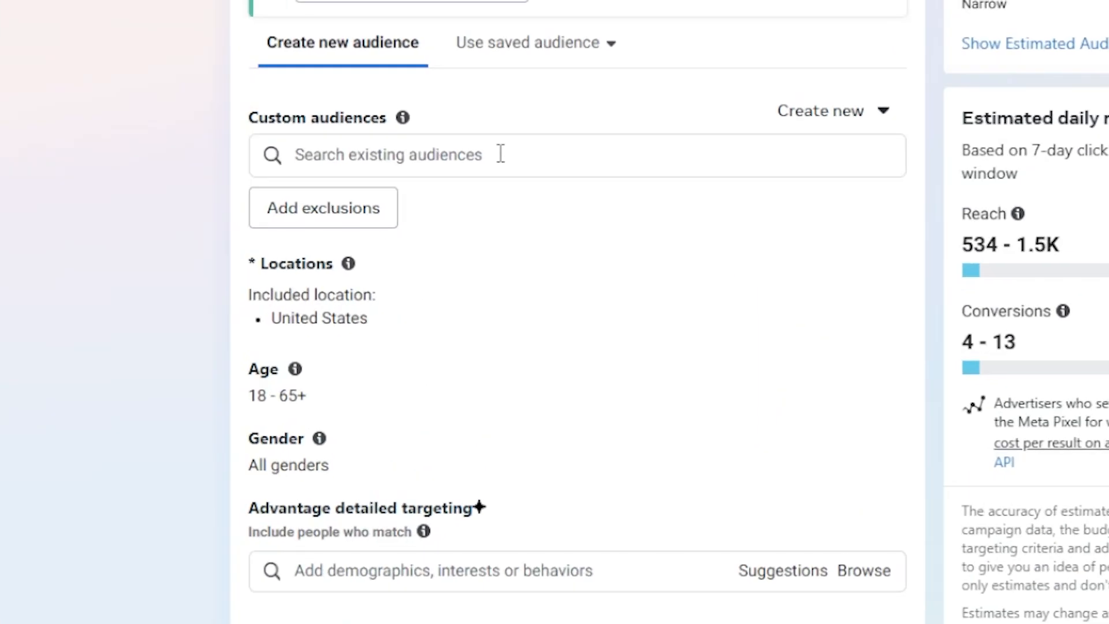
click(500, 154)
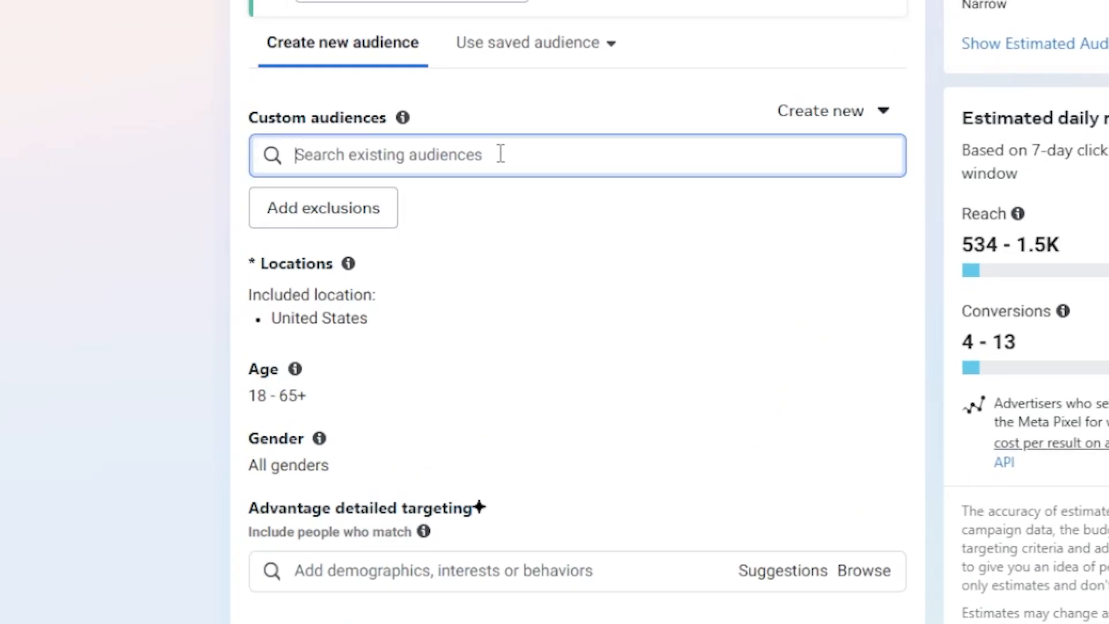
text(website)
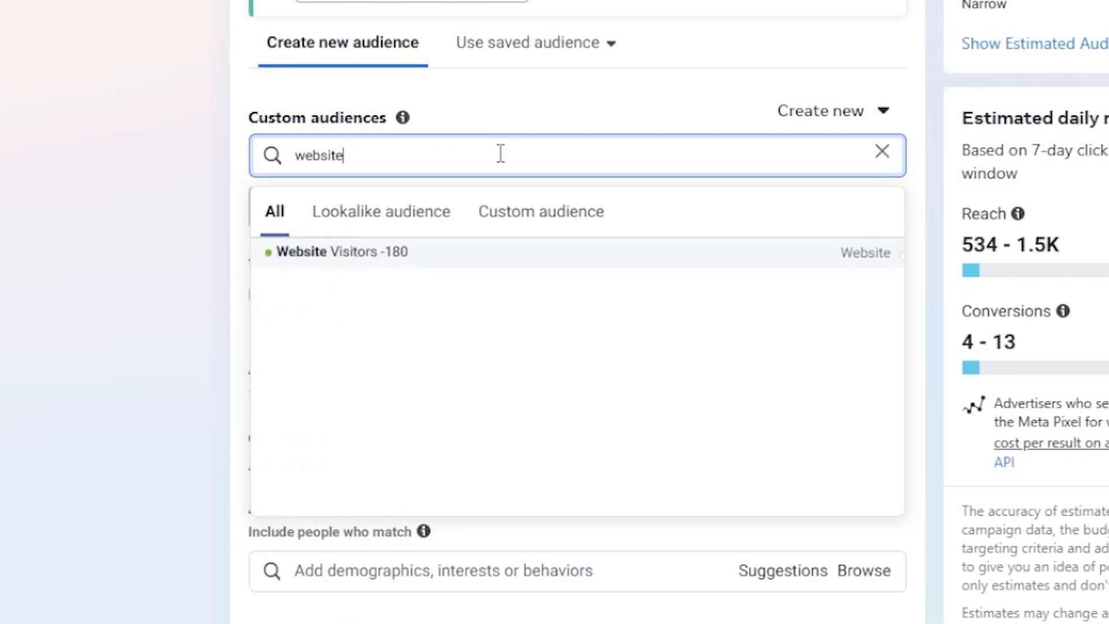
click(418, 254)
click(158, 267)
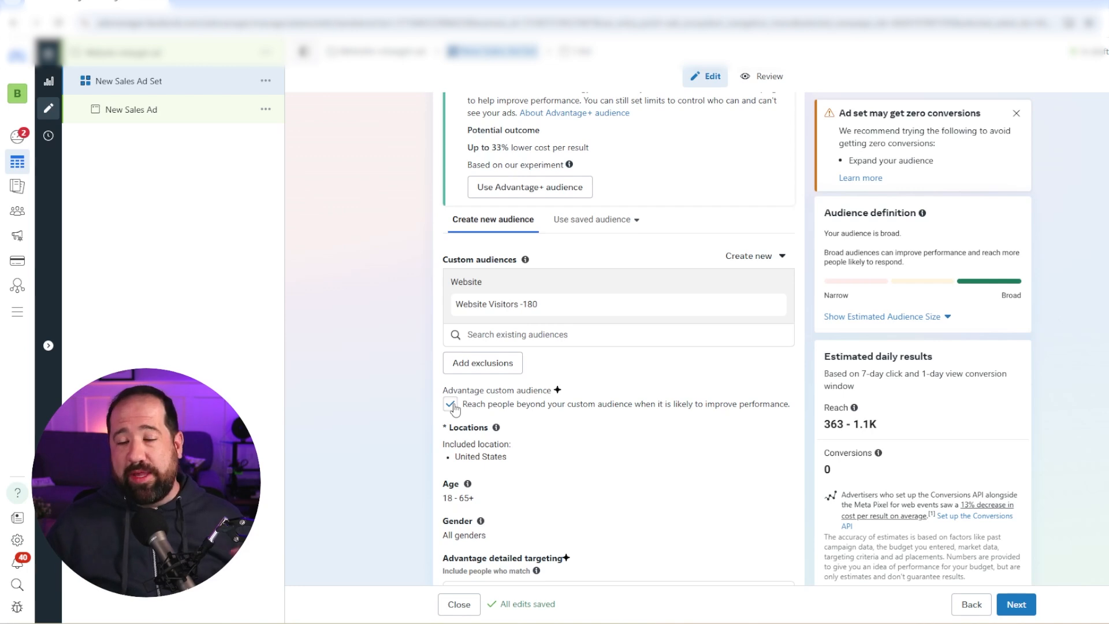
- Turn off reaching people beyond the custom audience, leave the remaining targeting and Advantage+ placements at their defaults, and continue to the ad settings
click(451, 405)
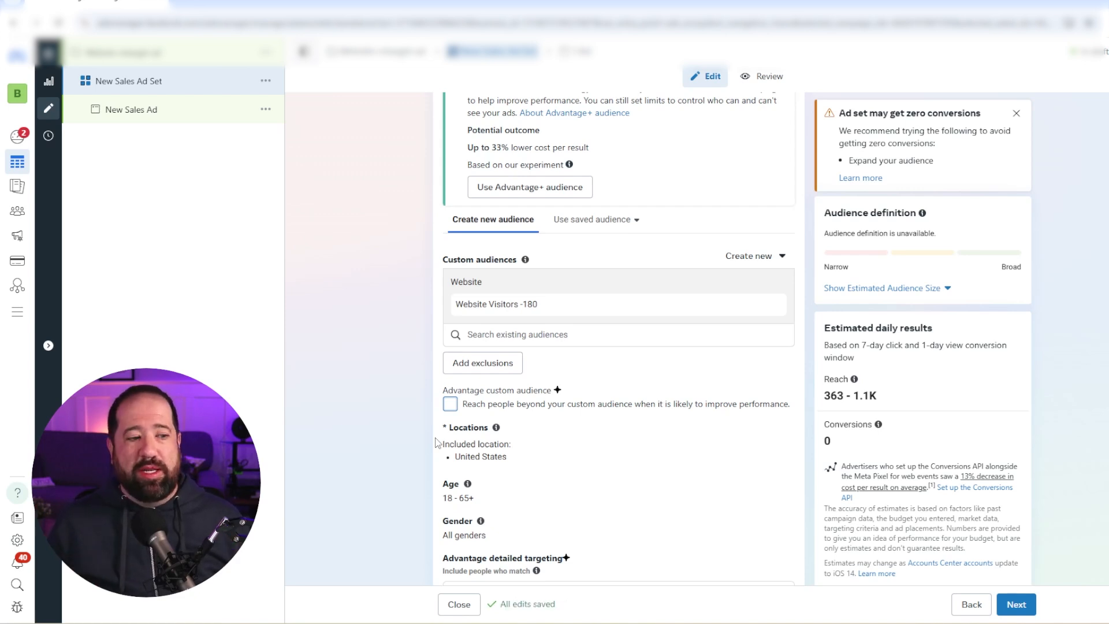
scroll(436, 442, down, 2)
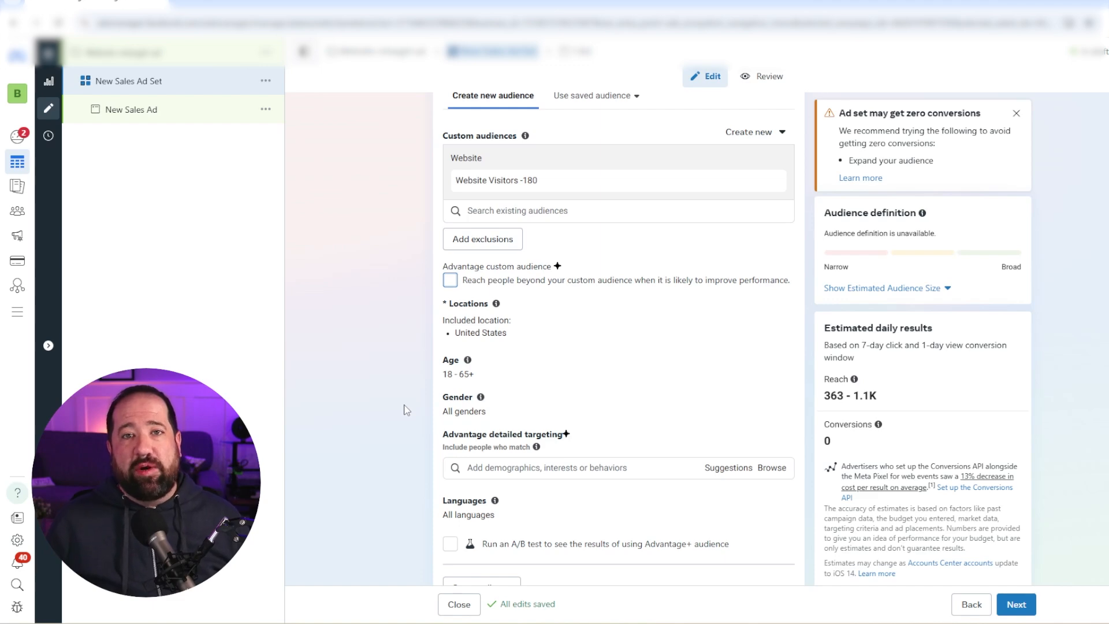
scroll(405, 409, down, 3)
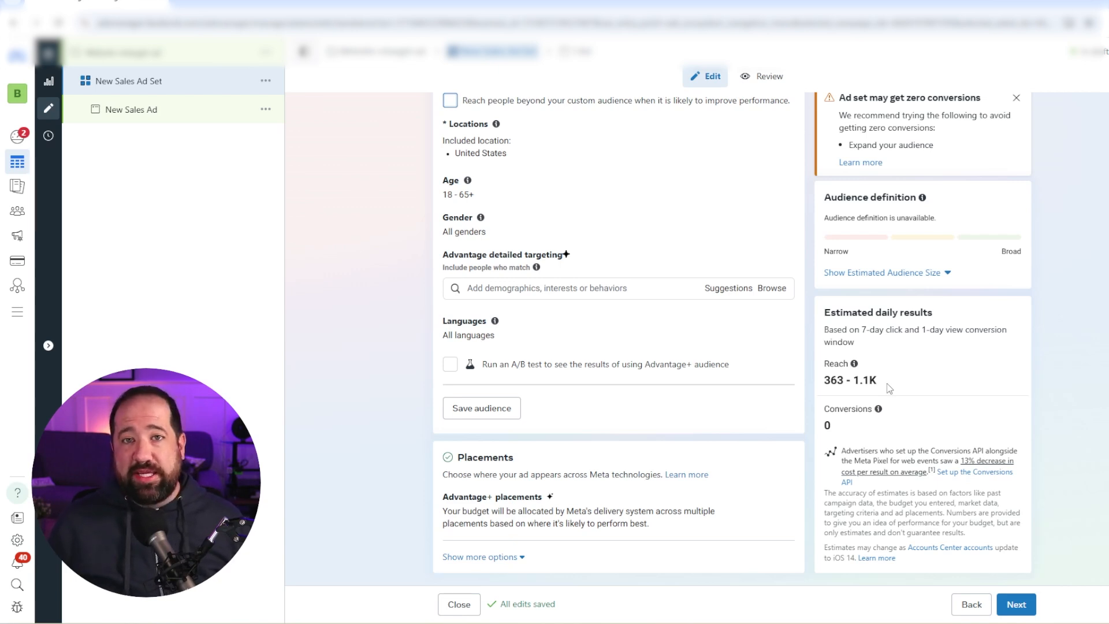
click(1012, 605)
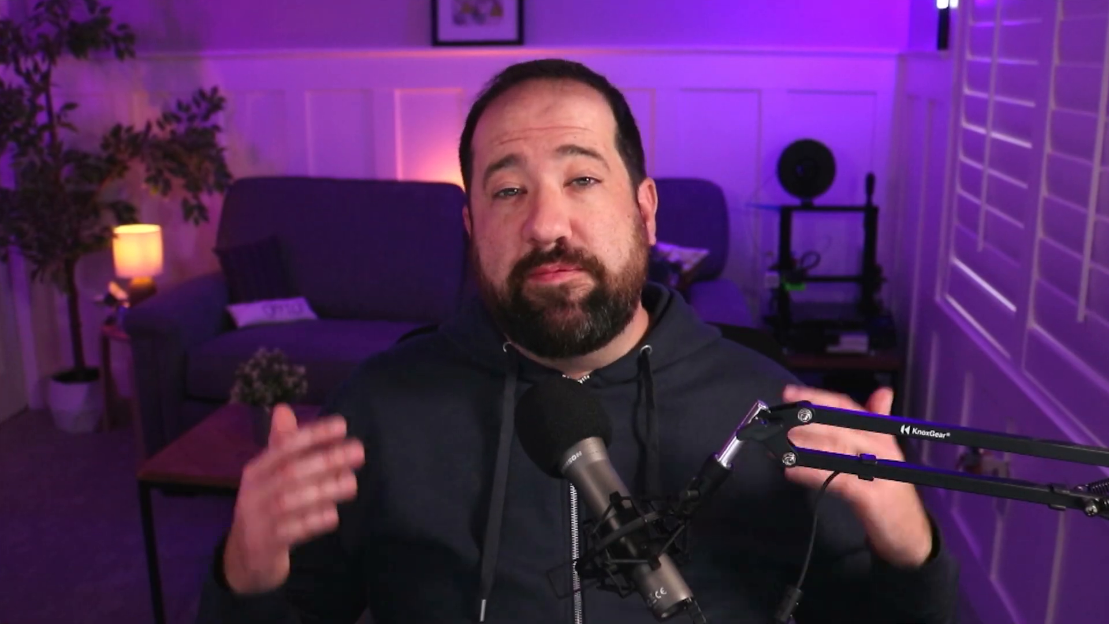